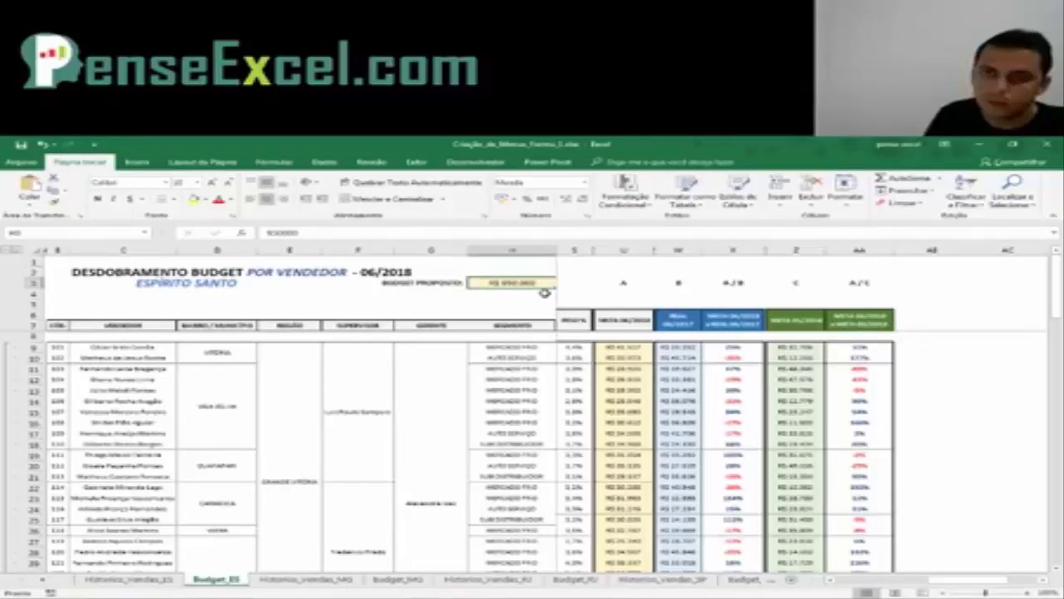
Examine the first vendor's average and META 06/2018 formulas and the total of the META 06/2018 column in Budget_ES
left_click(576, 345)
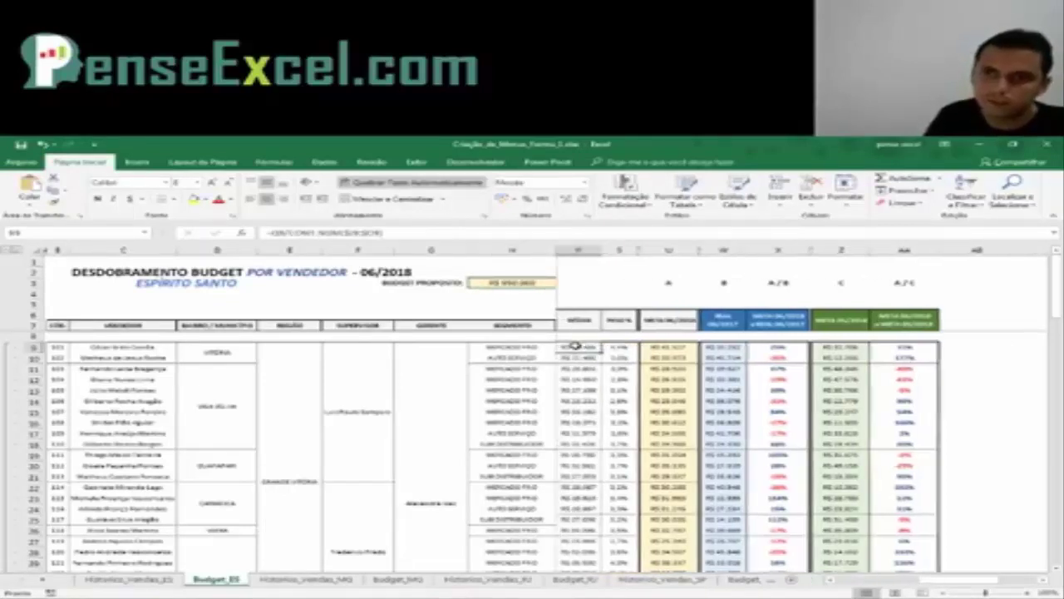
left_click_drag(670, 347, 690, 356)
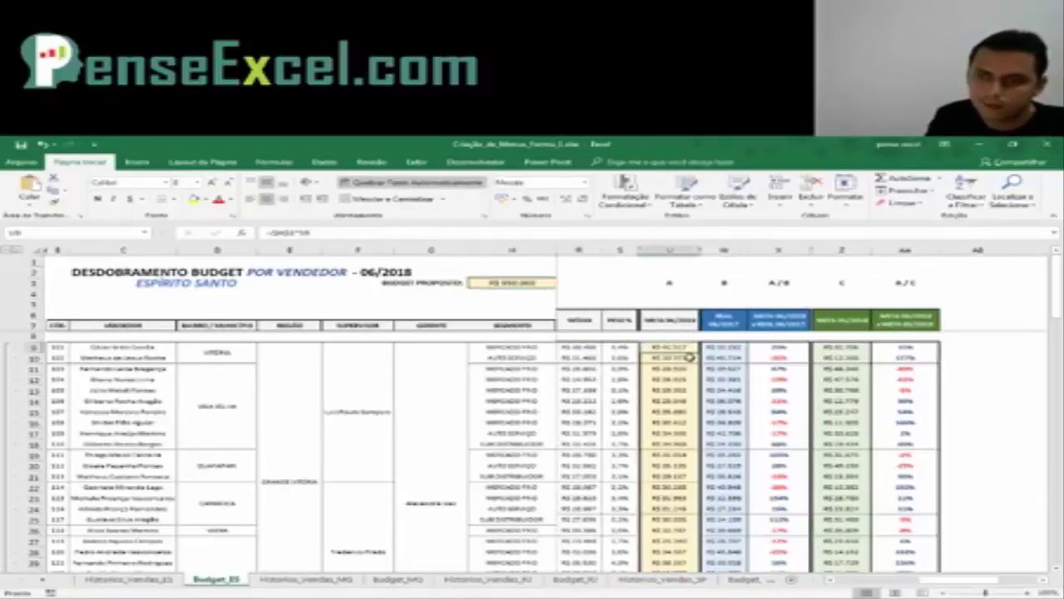
scroll(689, 356, "down", 6)
left_click(674, 477)
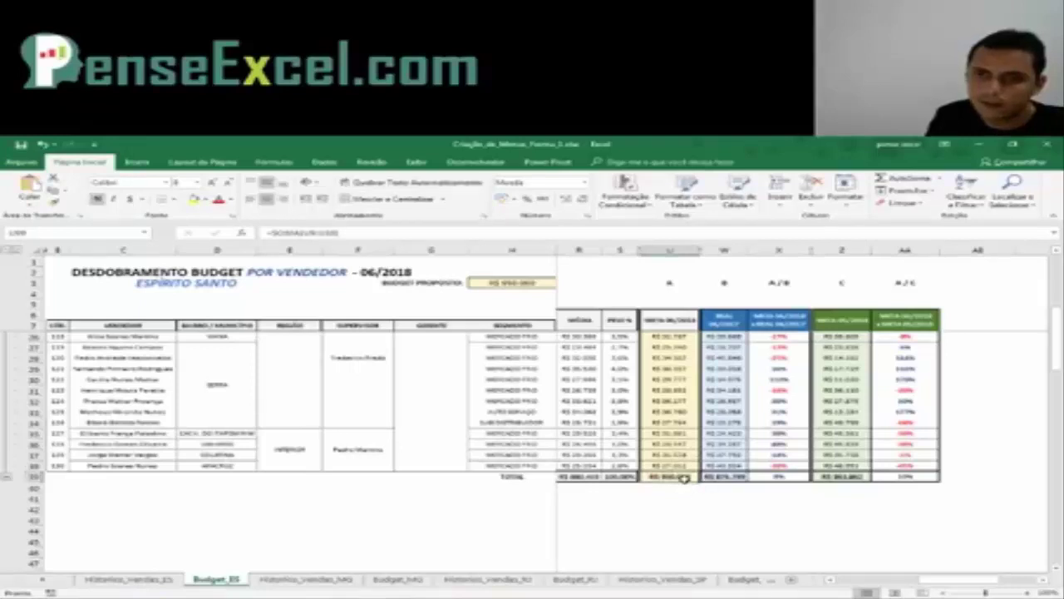
Set the proposed budget for Espírito Santo to 980000
left_click(511, 283)
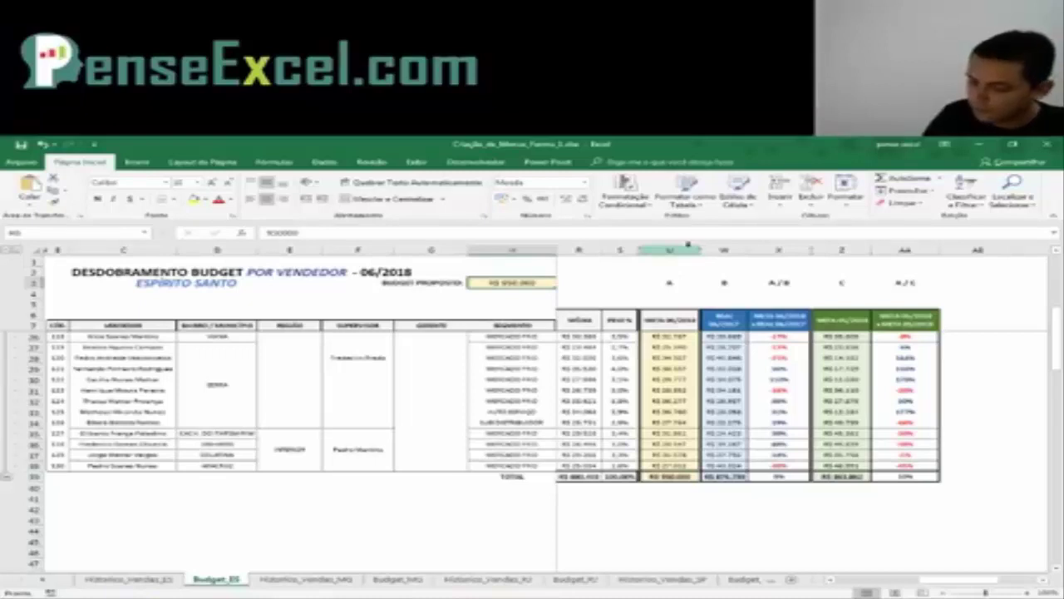
type("10")
key("BackSpace")
key("BackSpace")
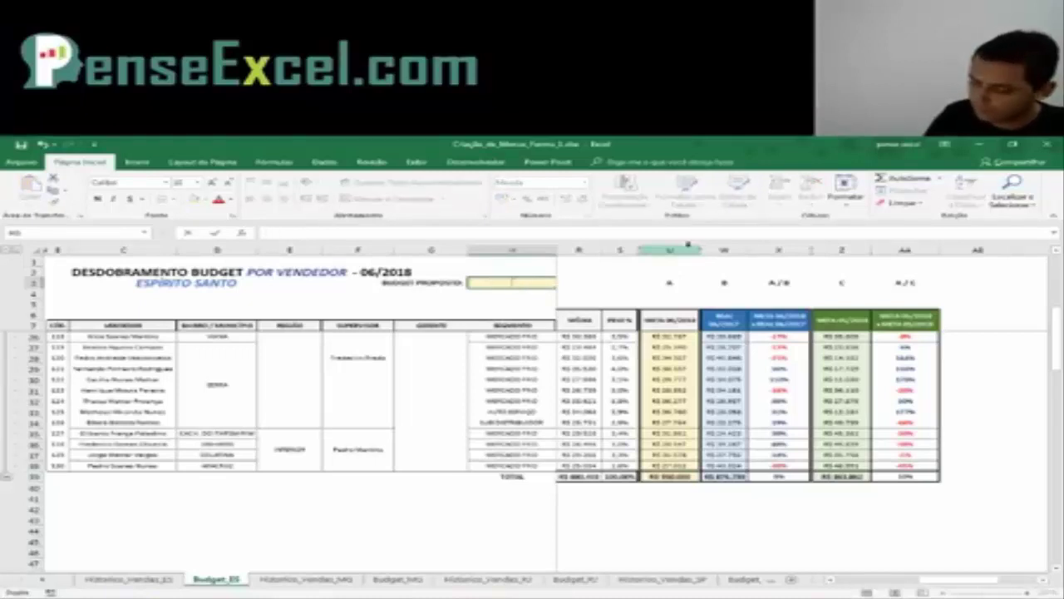
type("1000000")
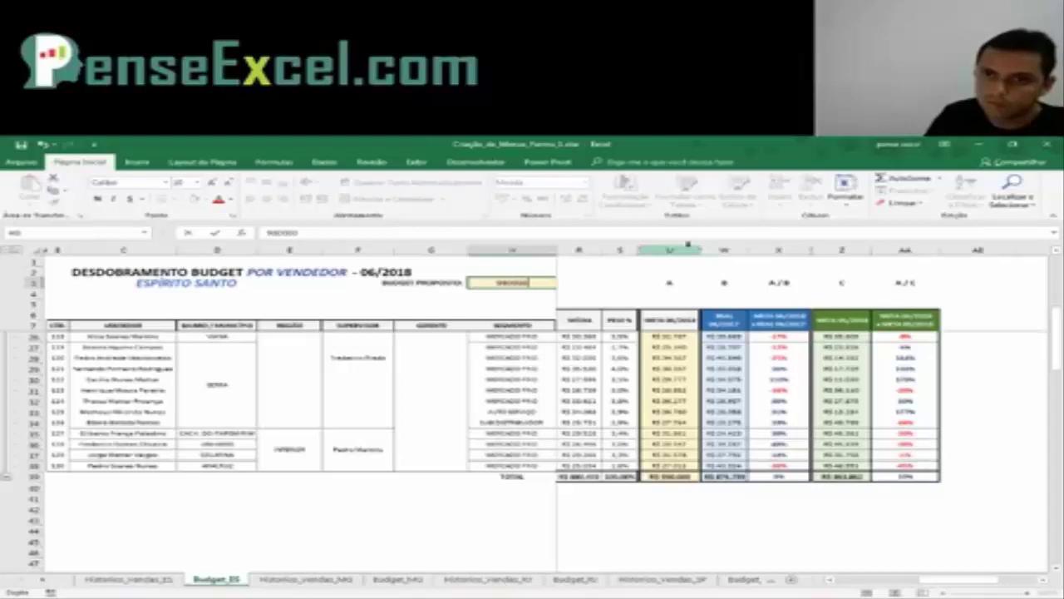
key("Return")
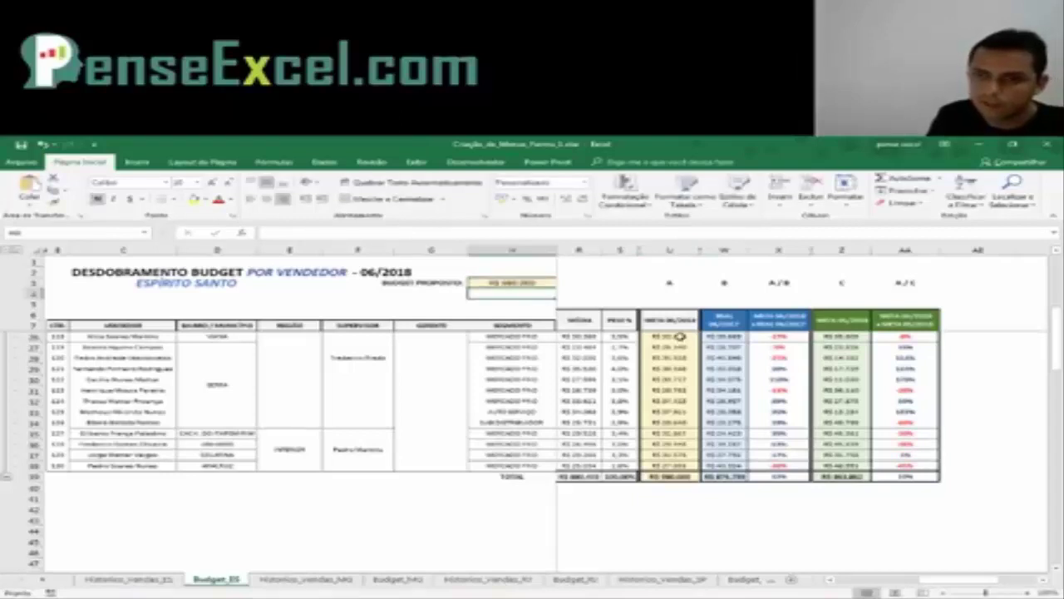
Check the vendors' META 06/2018 values and the column total against the proposed budget
left_click_drag(681, 336, 680, 485)
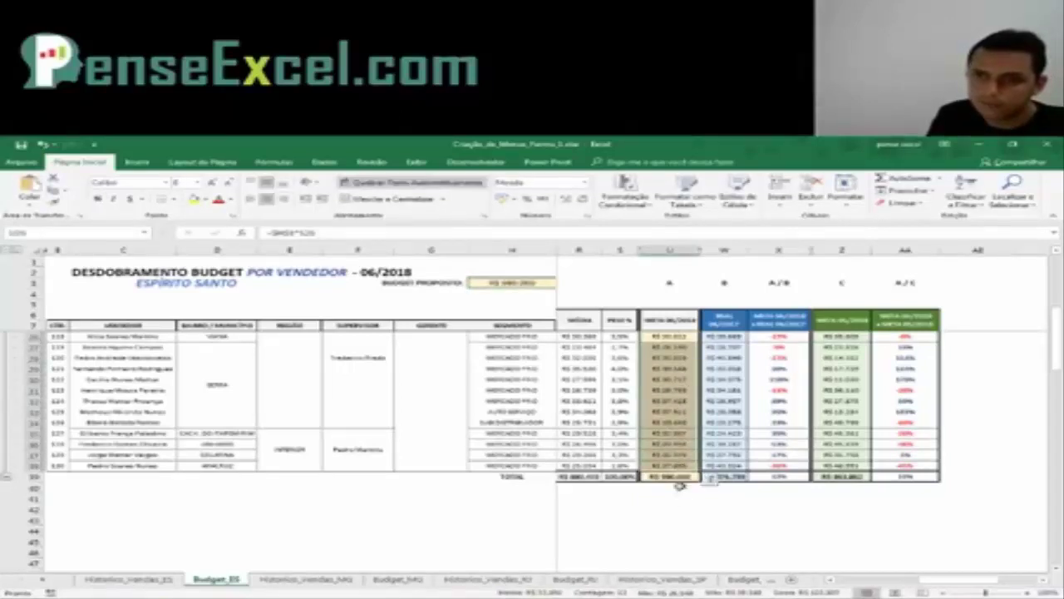
left_click(682, 476)
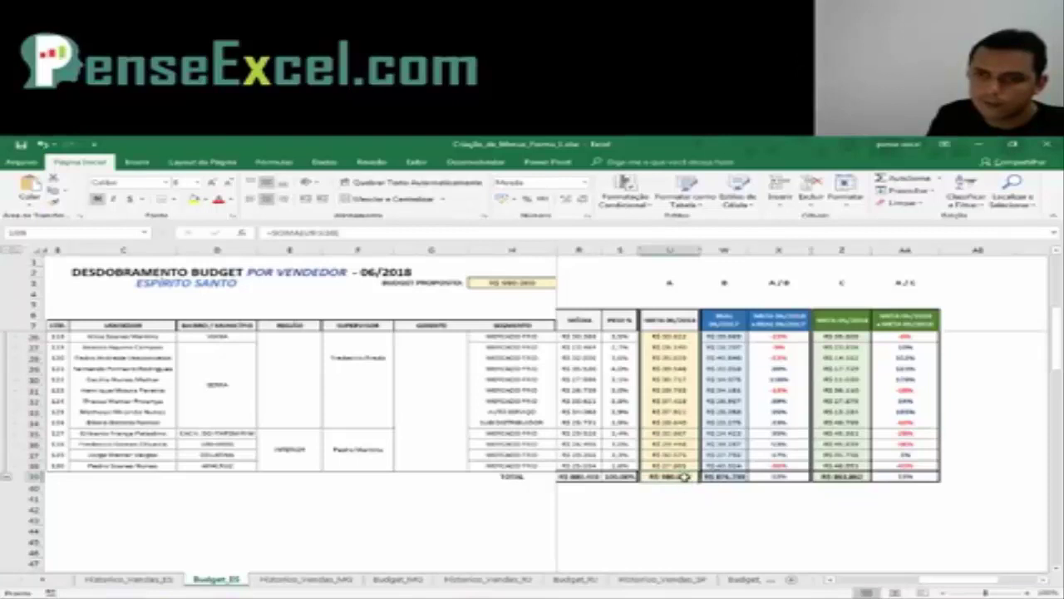
scroll(684, 477, "up", 6)
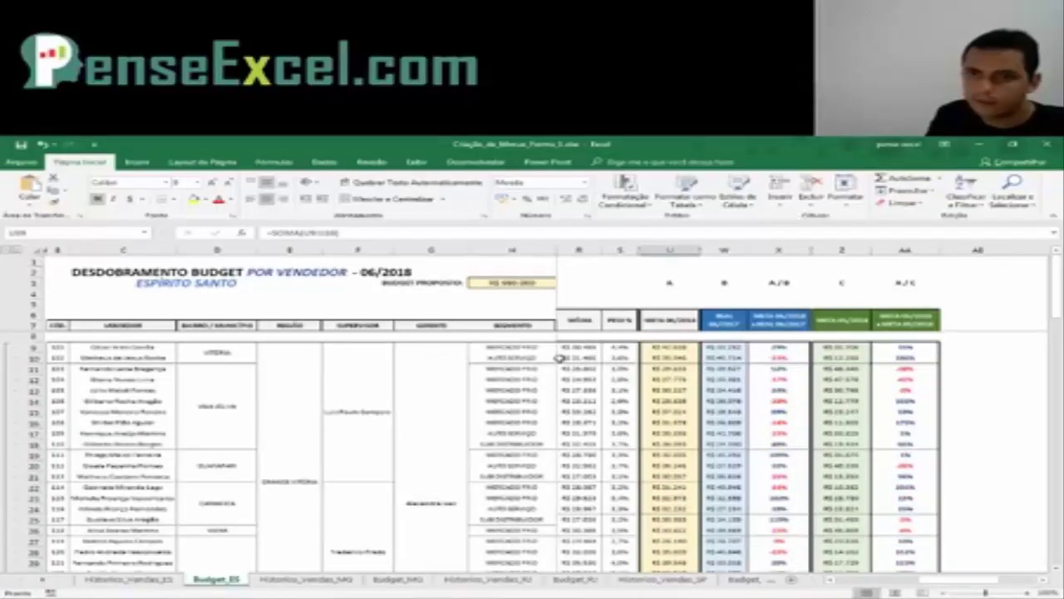
Examine the first vendor's weight percentage, META 06/2018, REAL 06/2017 and the A/B comparison between target and actual sales
left_click(621, 346)
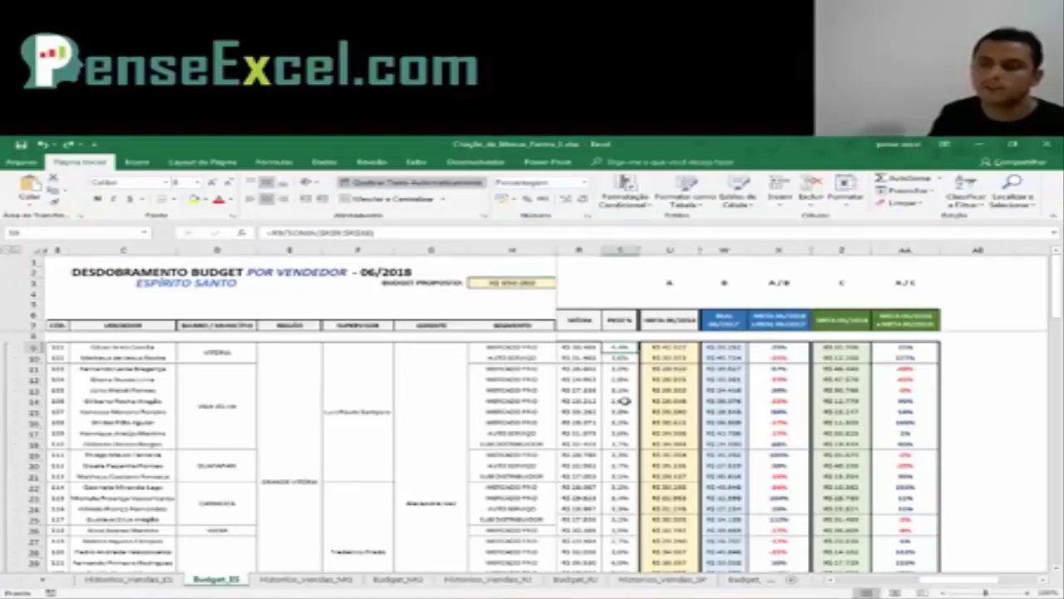
left_click(723, 346)
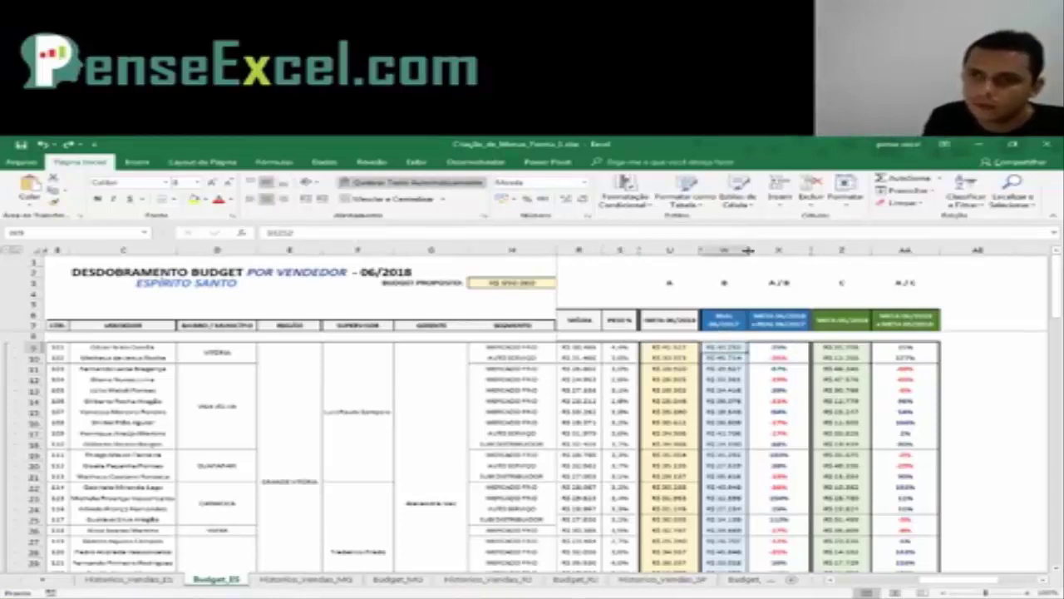
left_click_drag(737, 250, 779, 250)
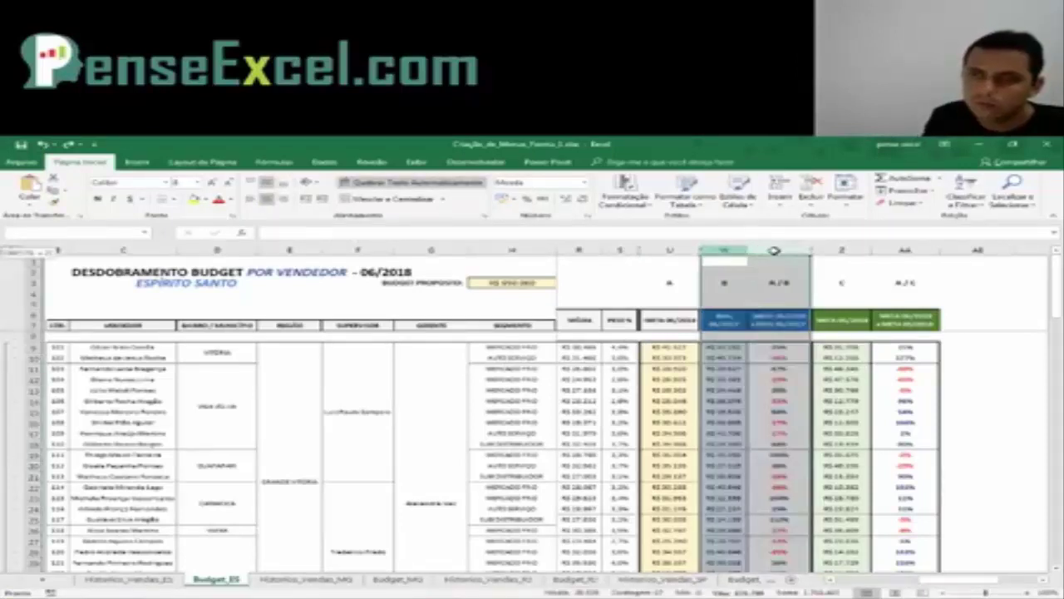
left_click(769, 347)
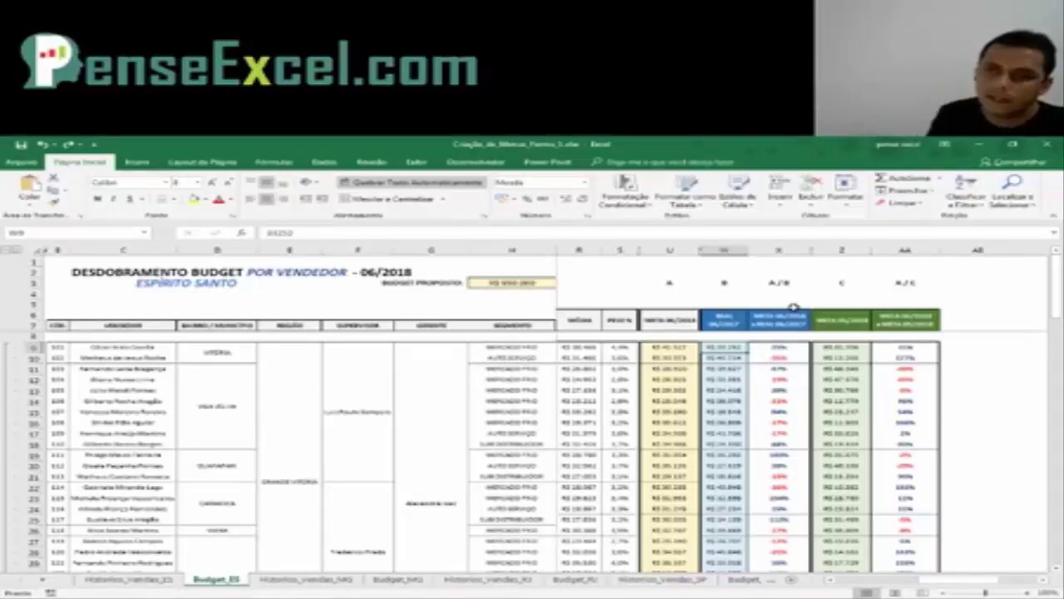
left_click(675, 346)
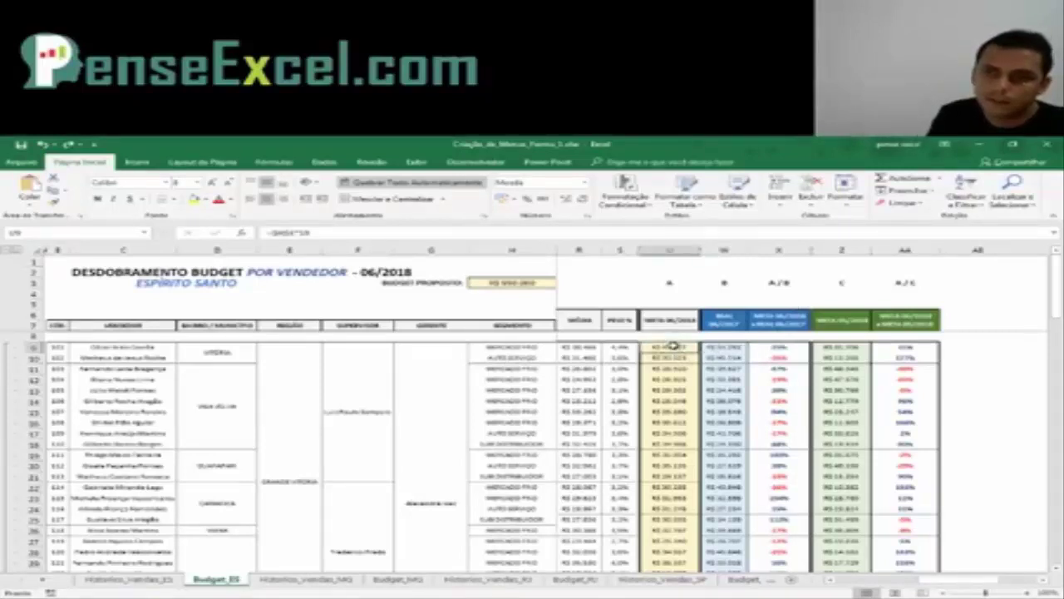
left_click(724, 348)
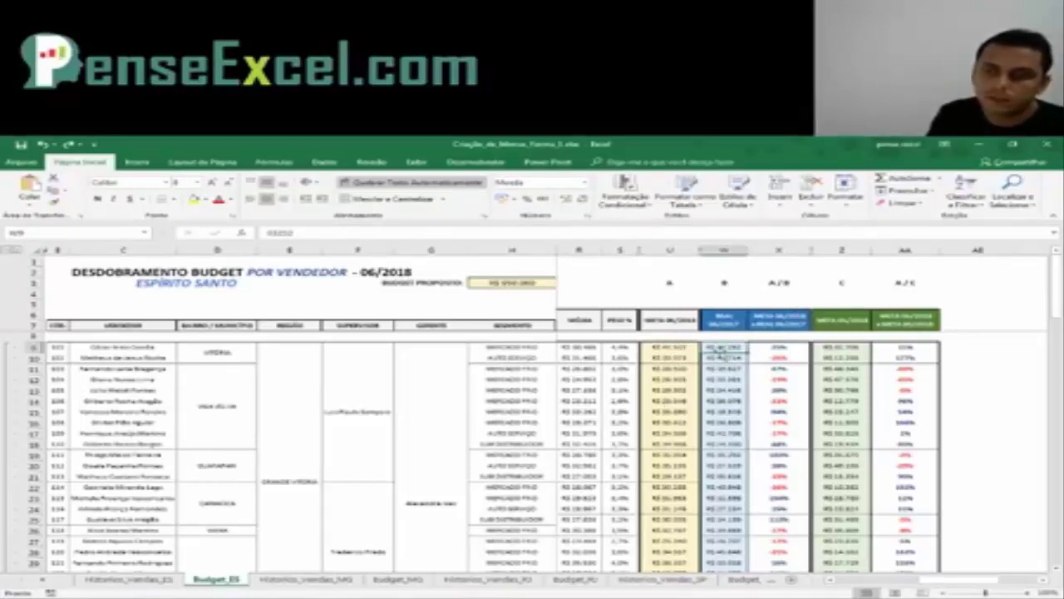
left_click(763, 348)
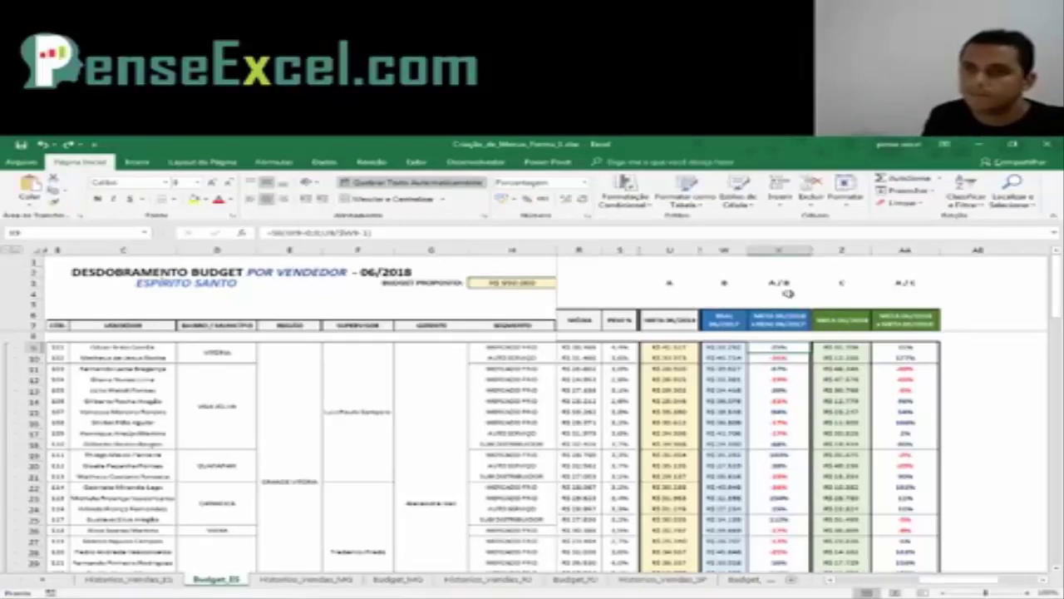
Examine the META 05/2018 column and the A/C comparison with META 06/2018 throughout the vendor list
left_click(847, 347)
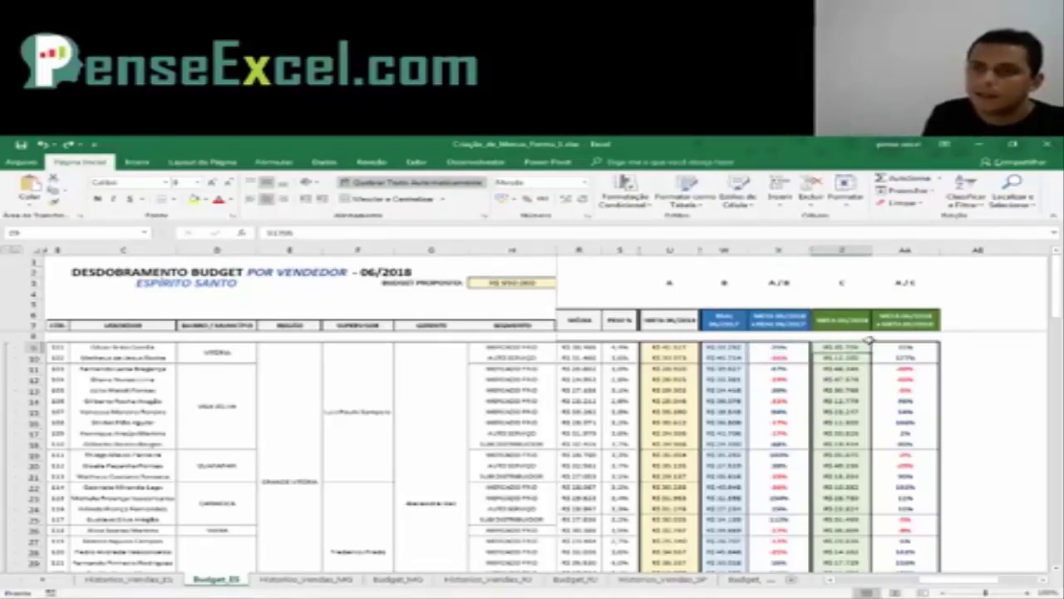
left_click(861, 250)
left_click(864, 265)
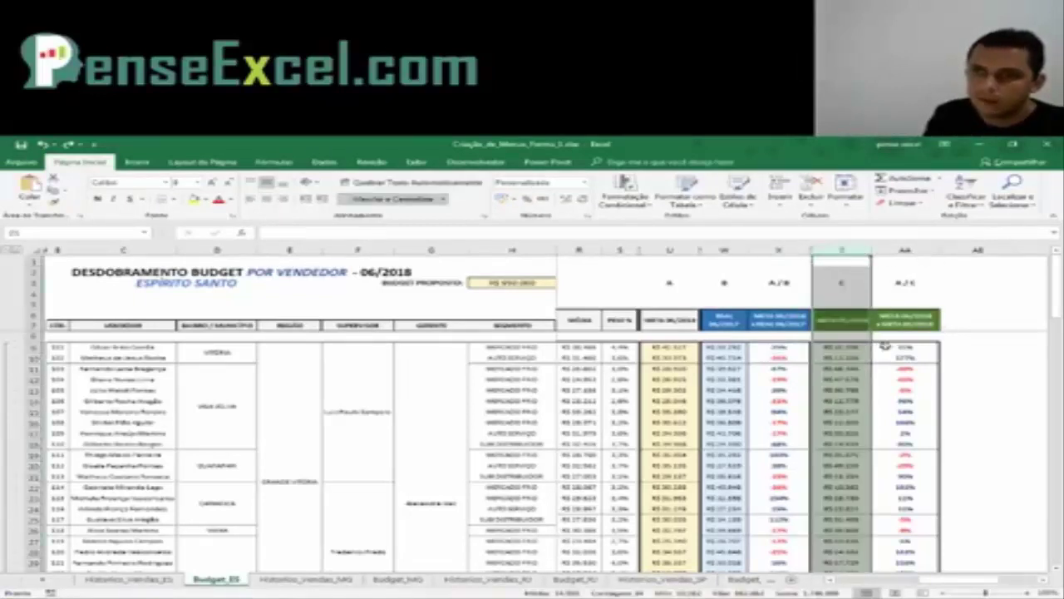
left_click(898, 248)
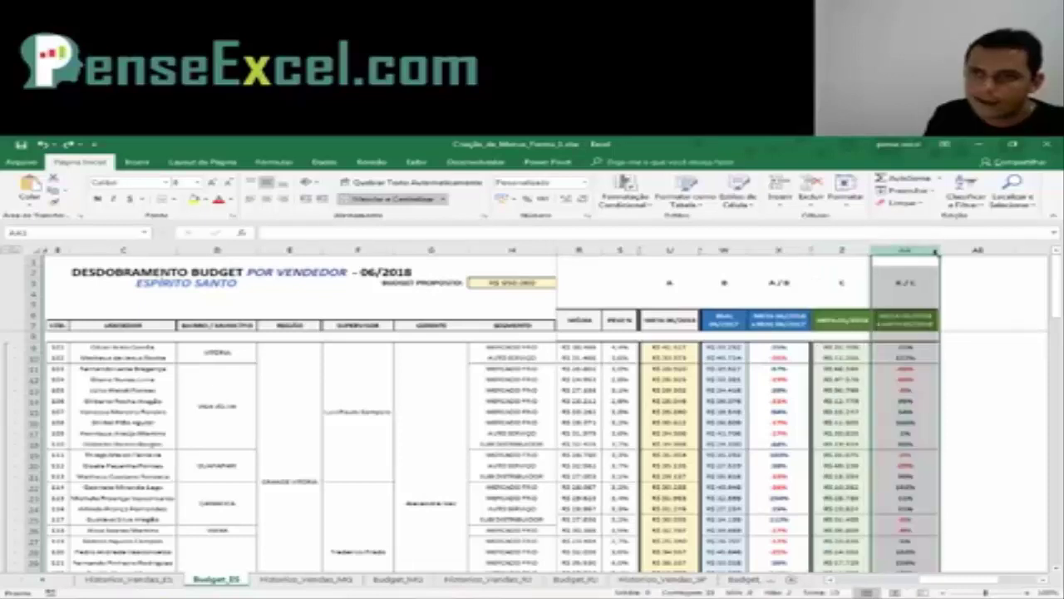
left_click(839, 350)
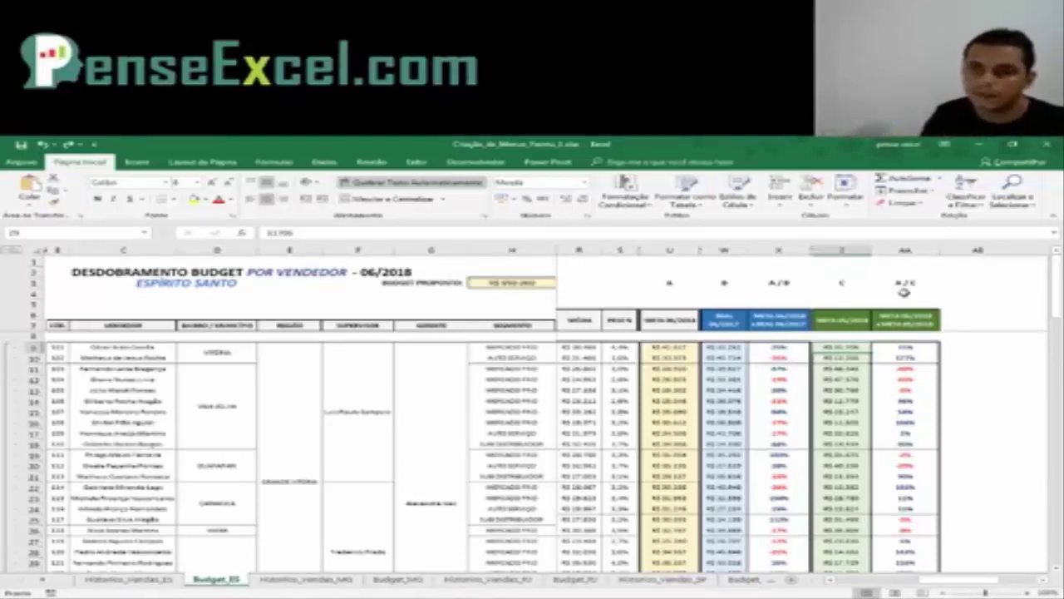
scroll(886, 366, "down", 5)
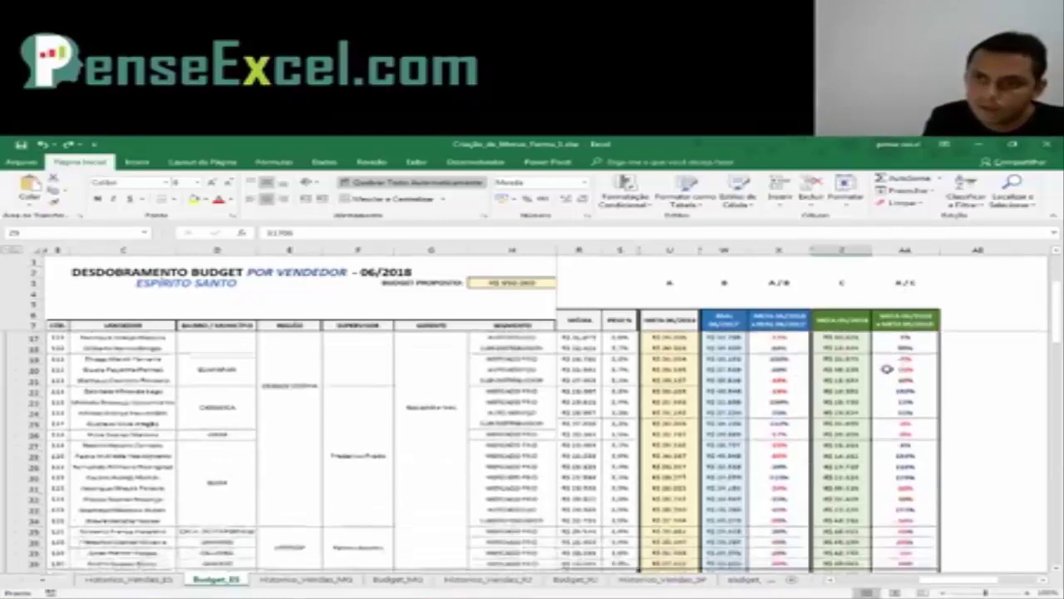
scroll(326, 416, "up", 2)
scroll(327, 416, "up", 5)
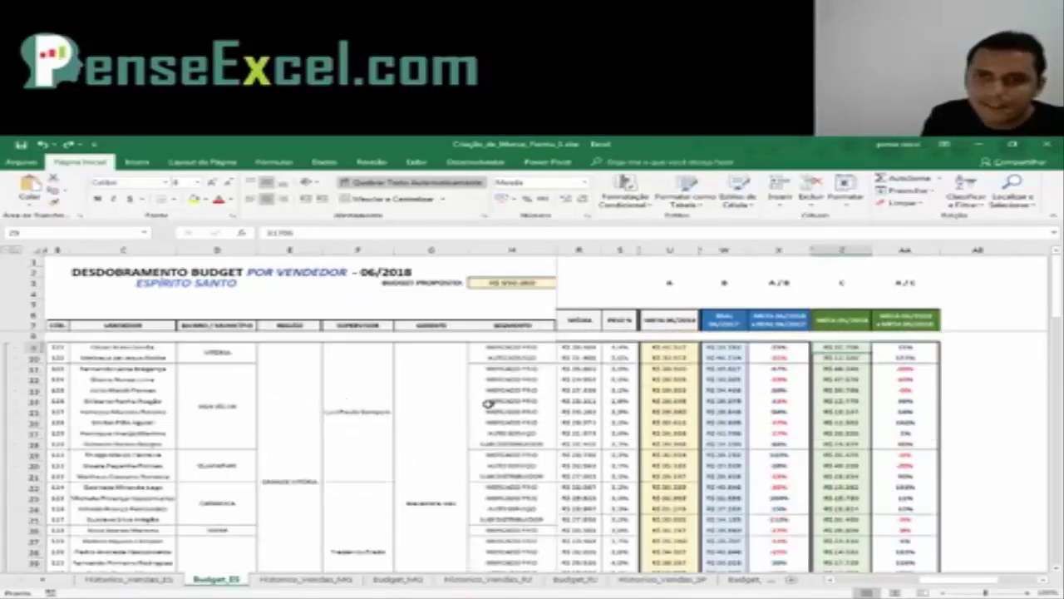
Compare the sales history columns in Budget_ES with the Espírito Santo sales history sheet, ending on Budget_ES
left_click(597, 369)
key("Home")
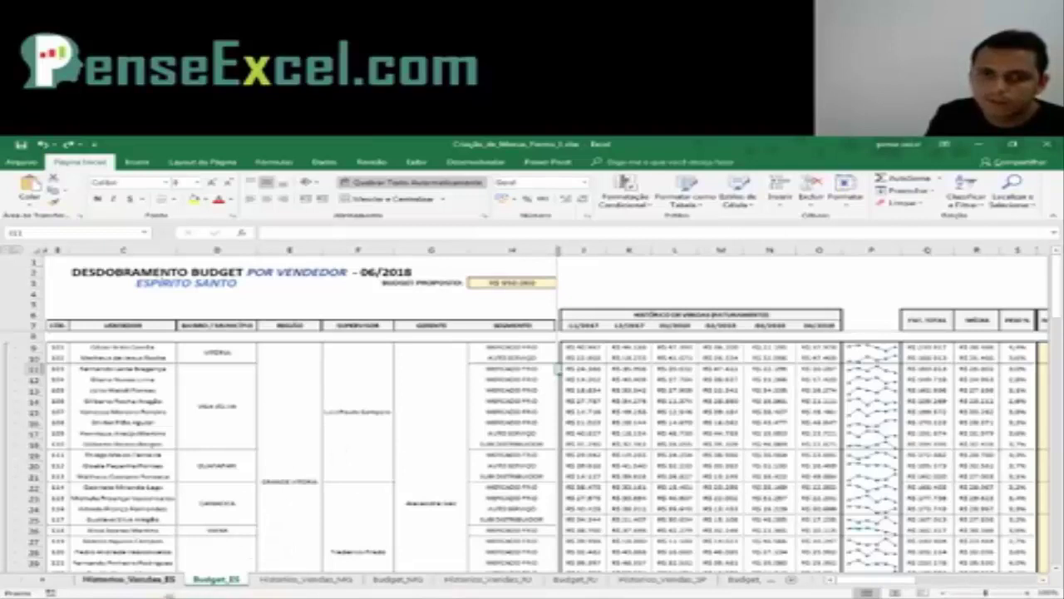
left_click(141, 582)
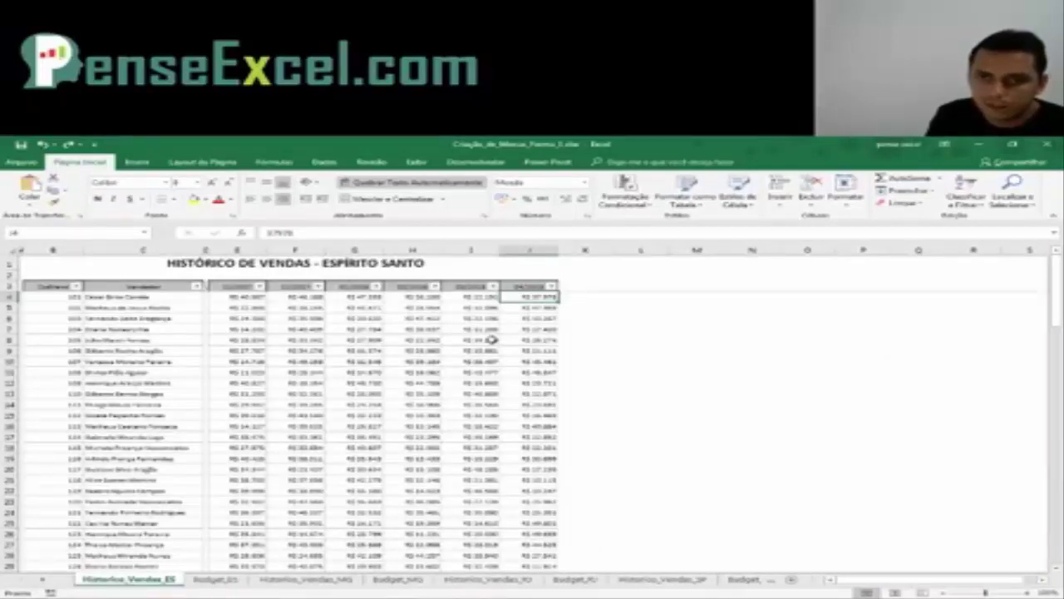
left_click(243, 583)
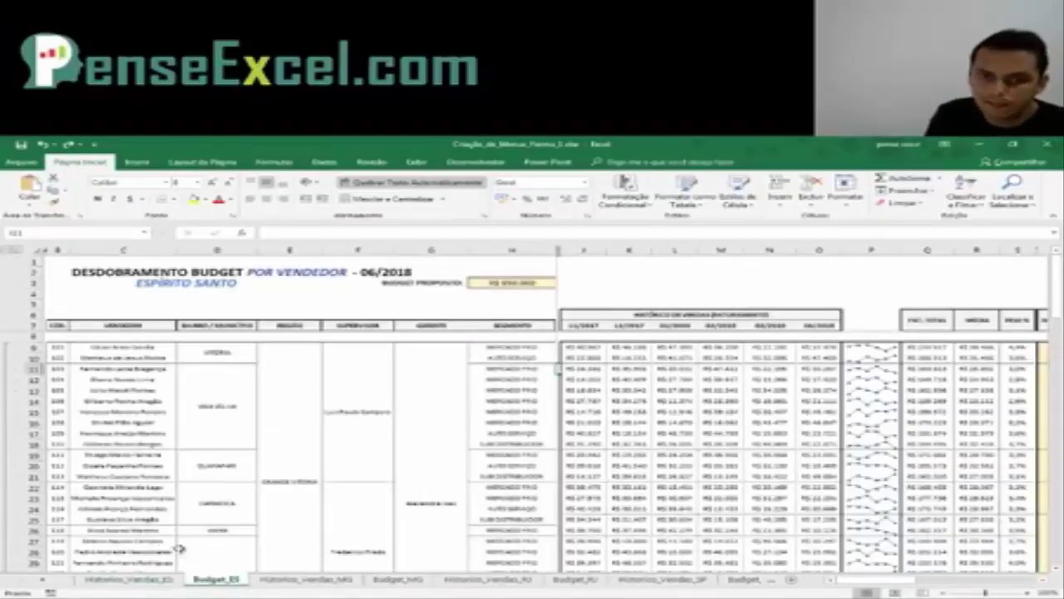
Review the sales history and budget sheets for MG, RJ and SP, including the 01/2018 lookup formula in Budget_SP
left_click(344, 587)
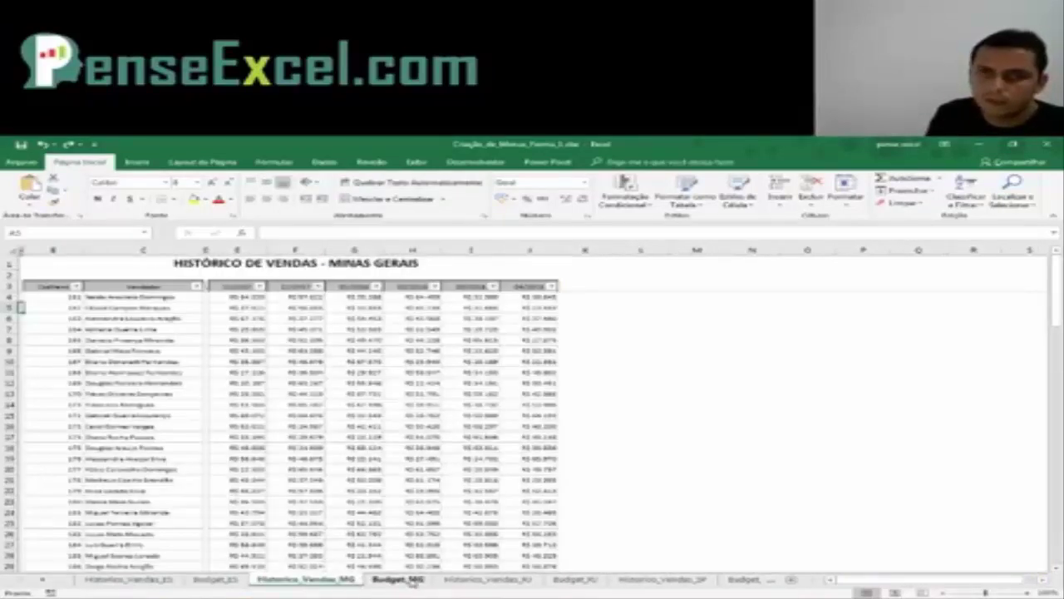
left_click(399, 581)
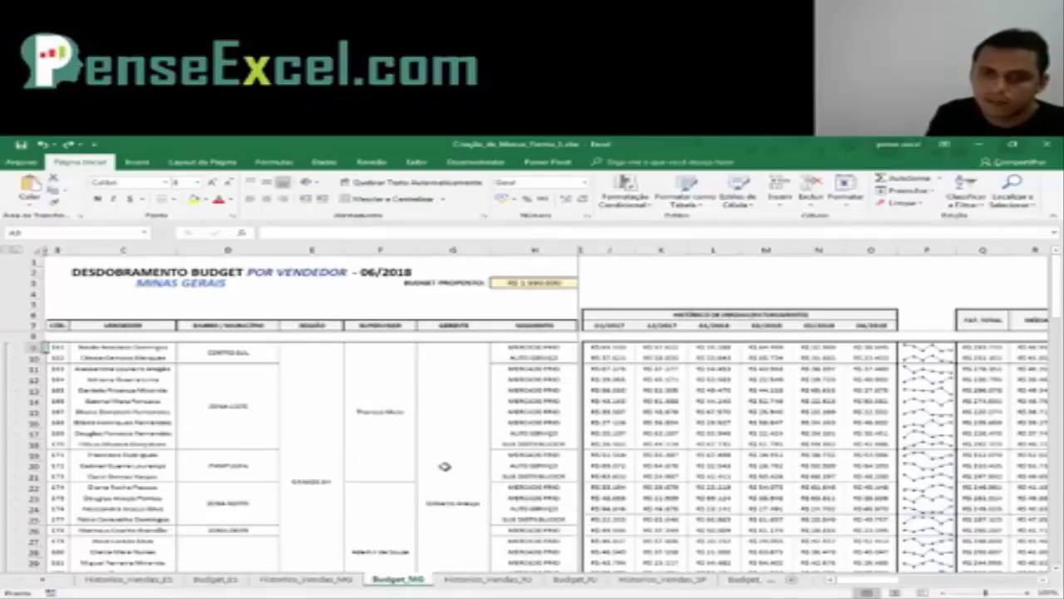
left_click(513, 582)
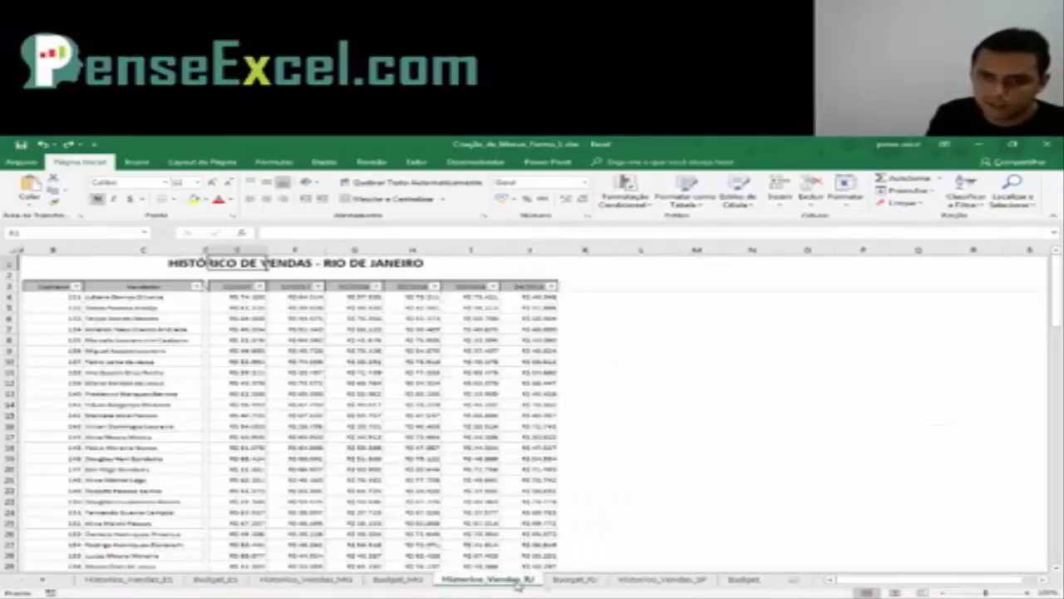
left_click(575, 579)
left_click(663, 580)
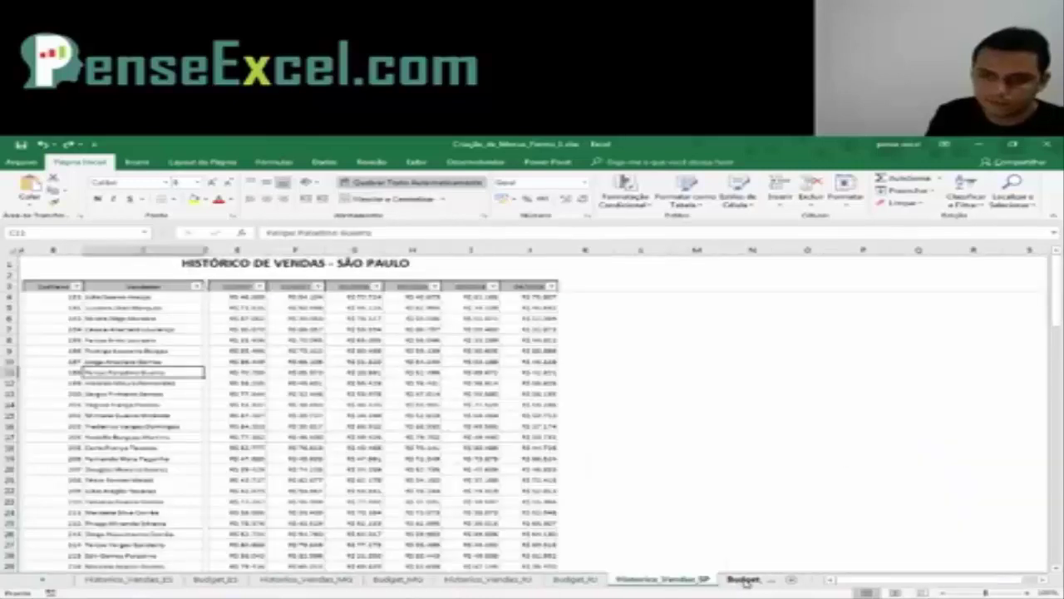
left_click(744, 580)
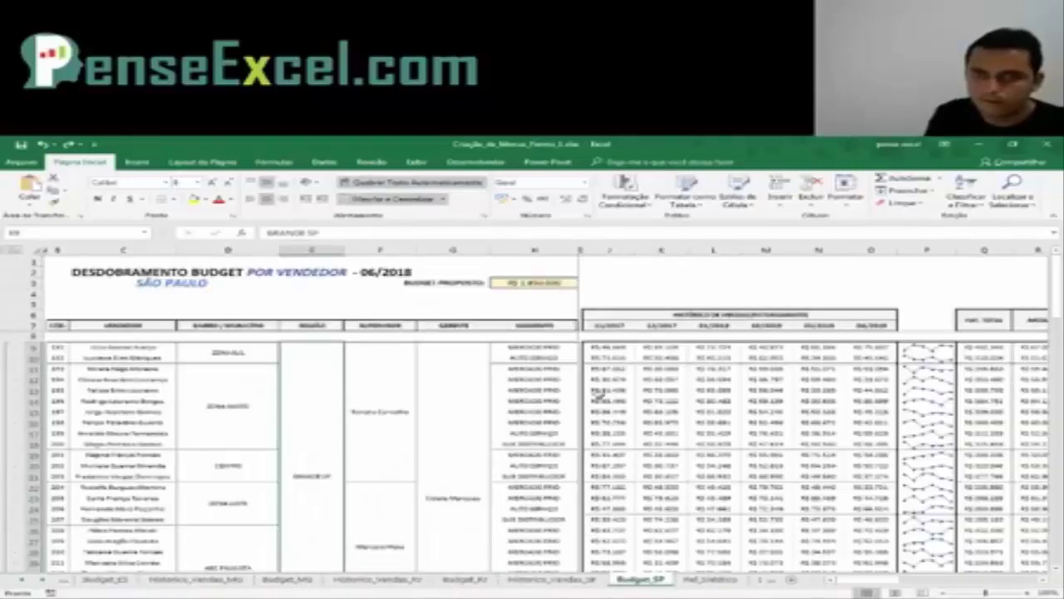
left_click(707, 347)
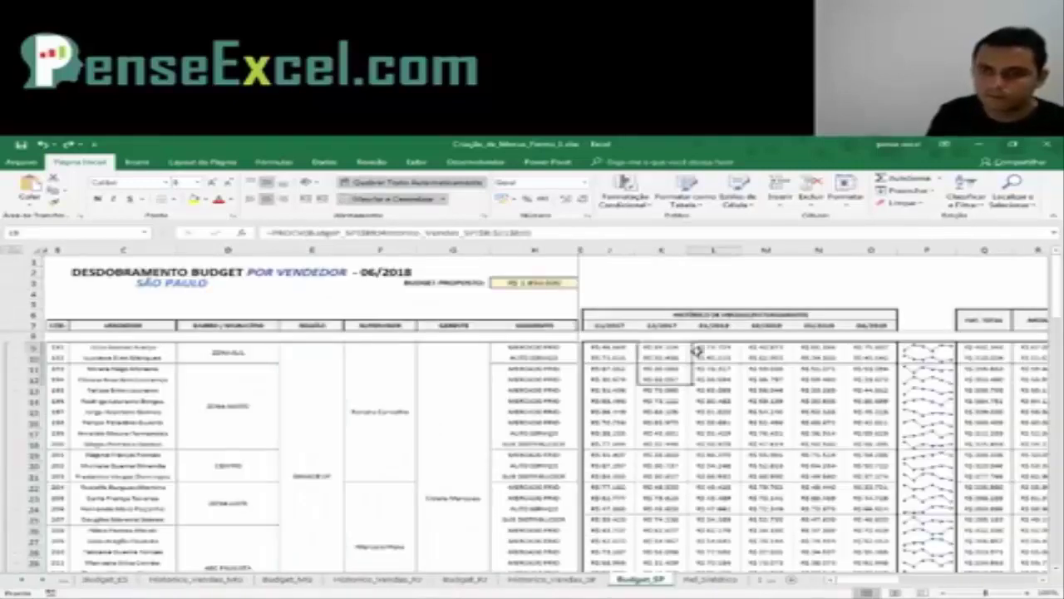
Open the Rel_Sintético sheet and examine the first supervisor's 11/2017 sales and total revenue formulas
left_click(46, 582)
left_click(642, 579)
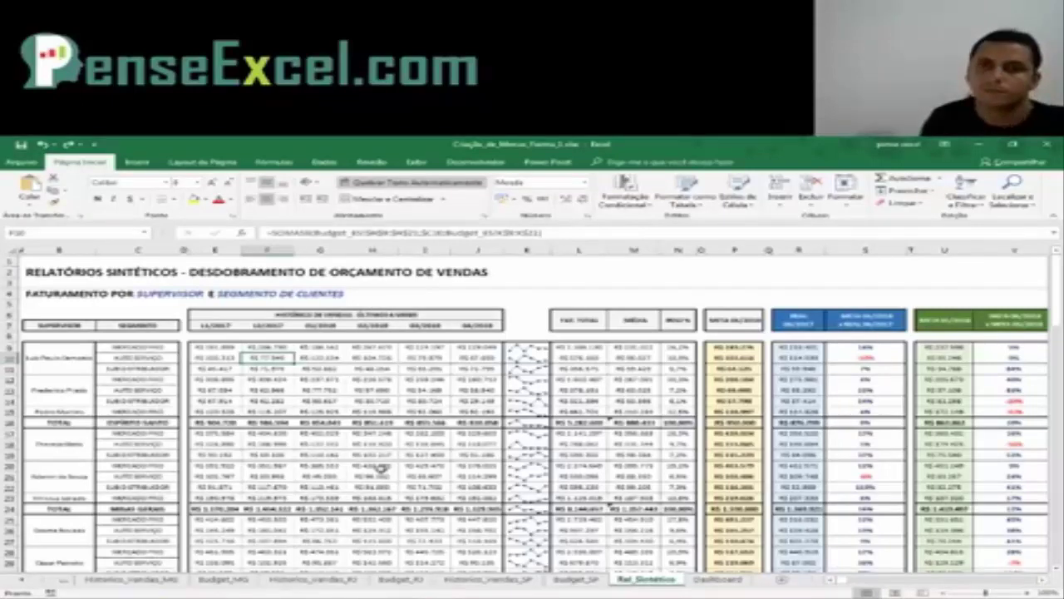
left_click(73, 349)
left_click(218, 347)
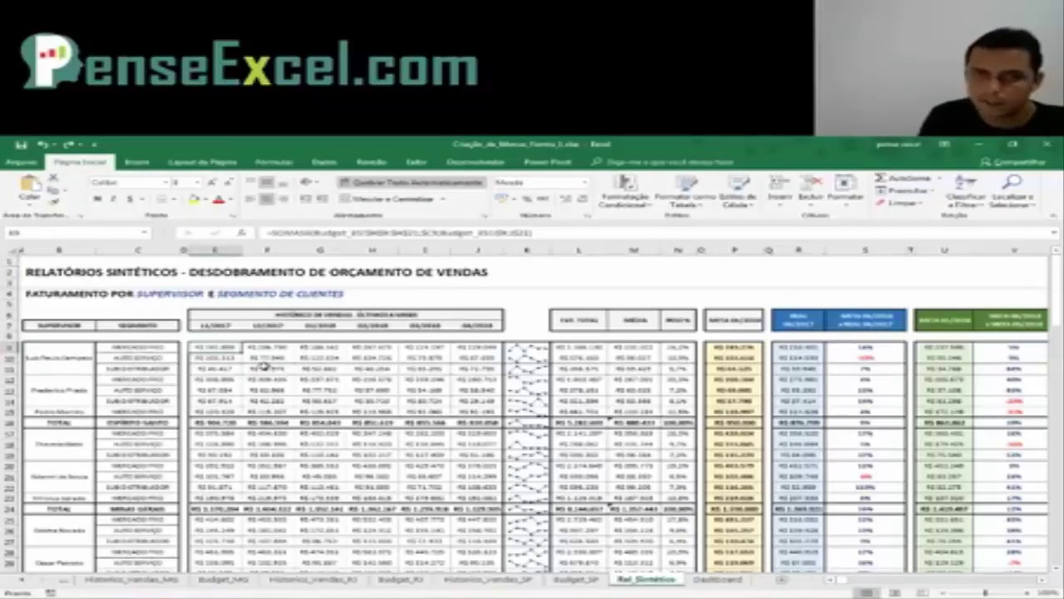
left_click(589, 344)
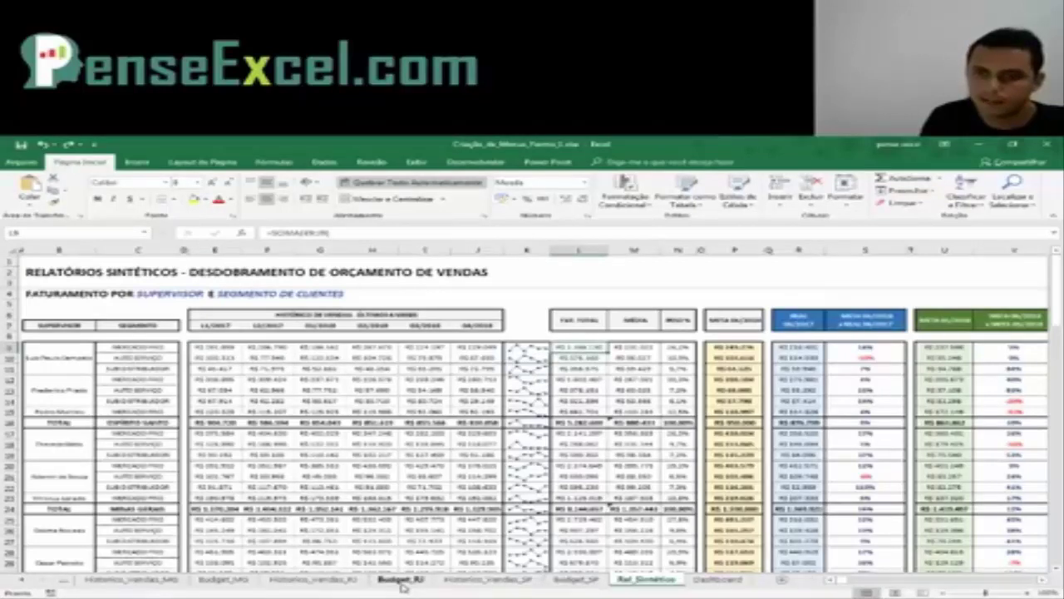
Examine the six-month sales history, first supervisor and MERCADO FRIO segment in the report by supervisor and customer segment
left_click_drag(225, 346, 490, 416)
left_click(67, 358)
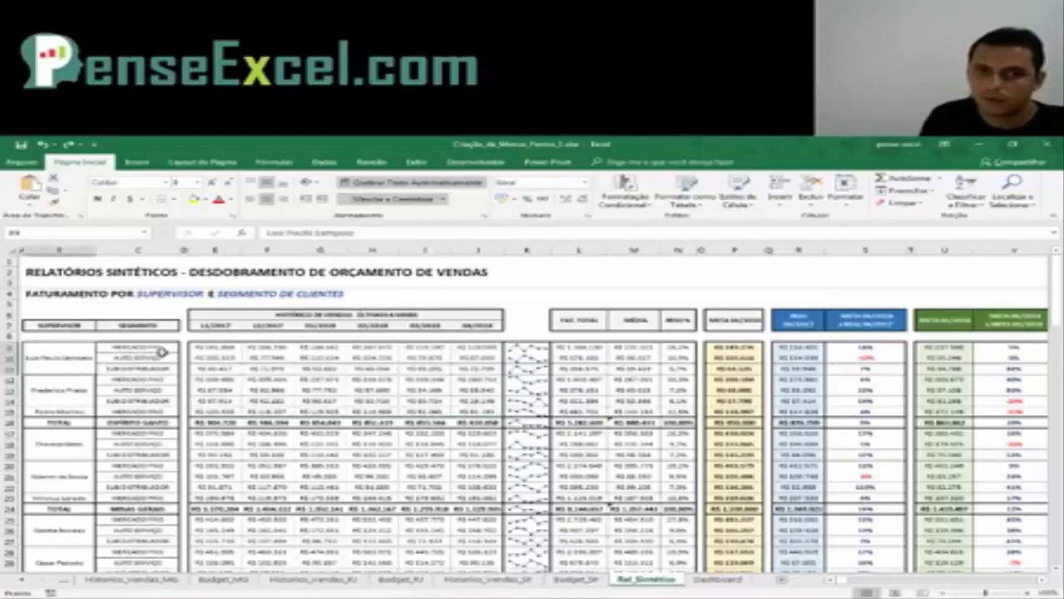
left_click(163, 348)
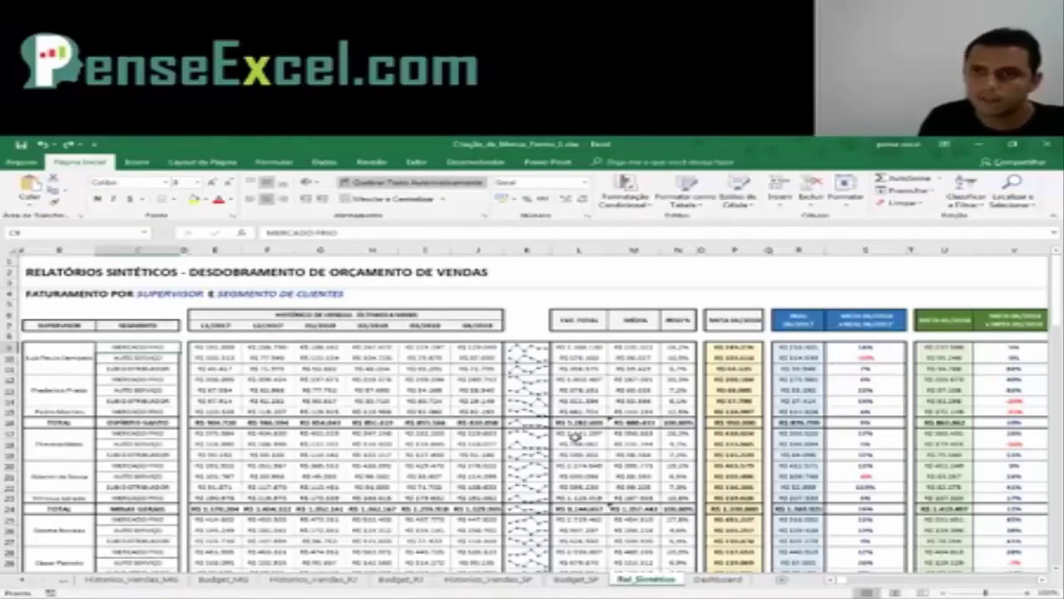
Examine the Espírito Santo supervisors' six-month sales history in the FATURAMENTO POR SUPERVISOR report
scroll(563, 420, "down", 7)
scroll(567, 418, "down", 3)
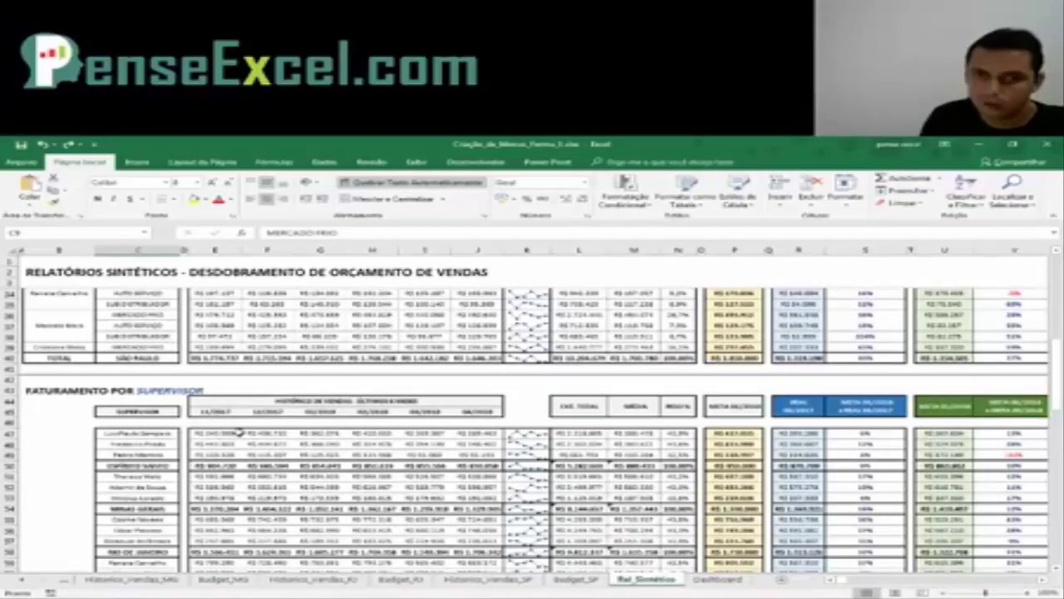
left_click_drag(239, 431, 499, 453)
Examine Espírito Santo's segment history in FATURAMENTO POR SEGMENTO and the four states' sales history in FATURAMENTO POR ESTADO
scroll(363, 474, "down", 1)
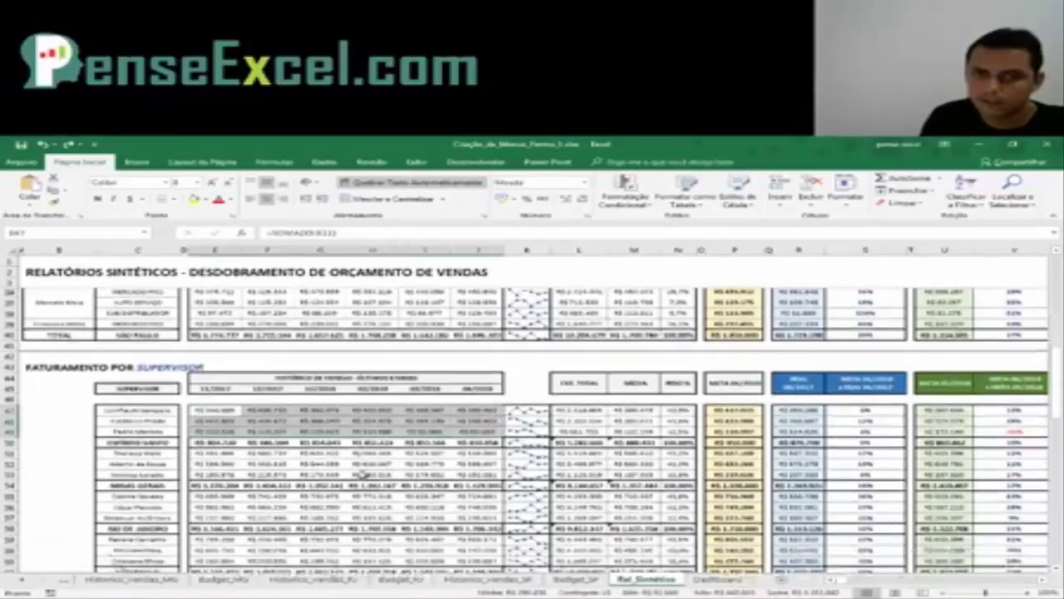
scroll(361, 470, "down", 9)
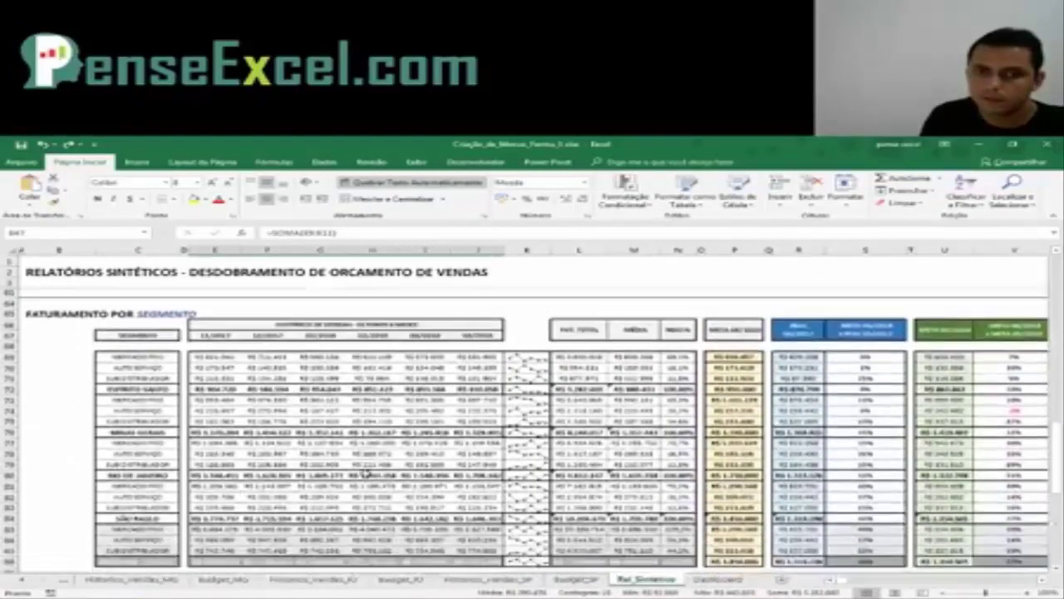
scroll(364, 470, "down", 1)
left_click_drag(212, 346, 487, 370)
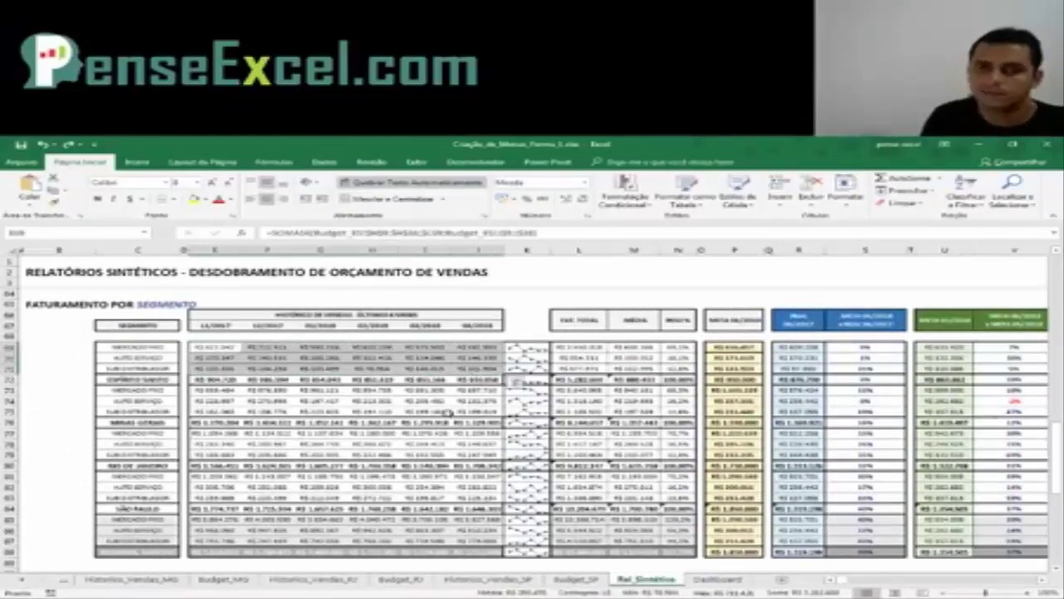
scroll(449, 413, "down", 7)
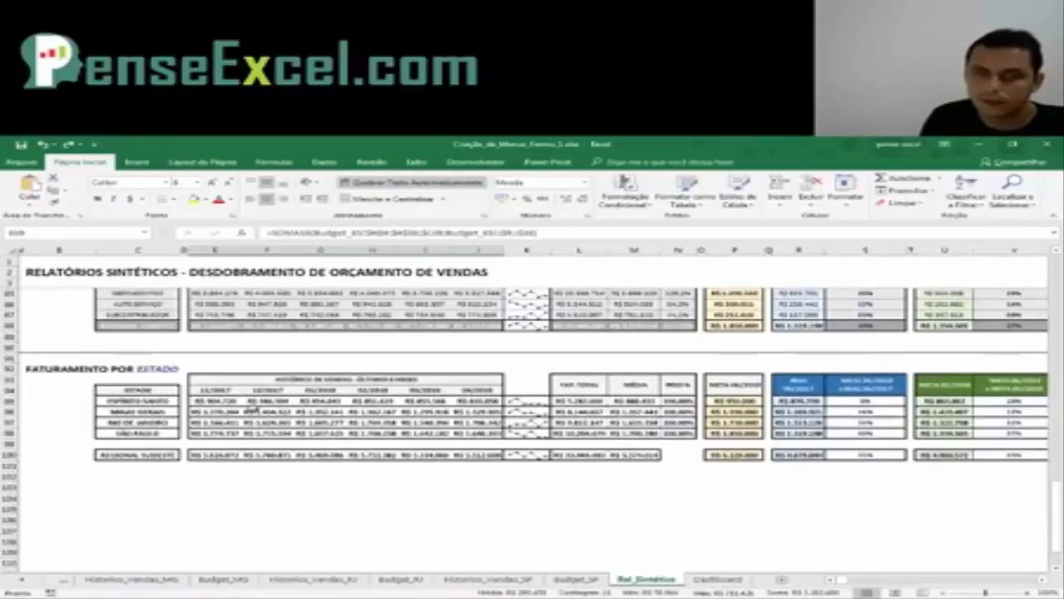
left_click_drag(223, 401, 495, 434)
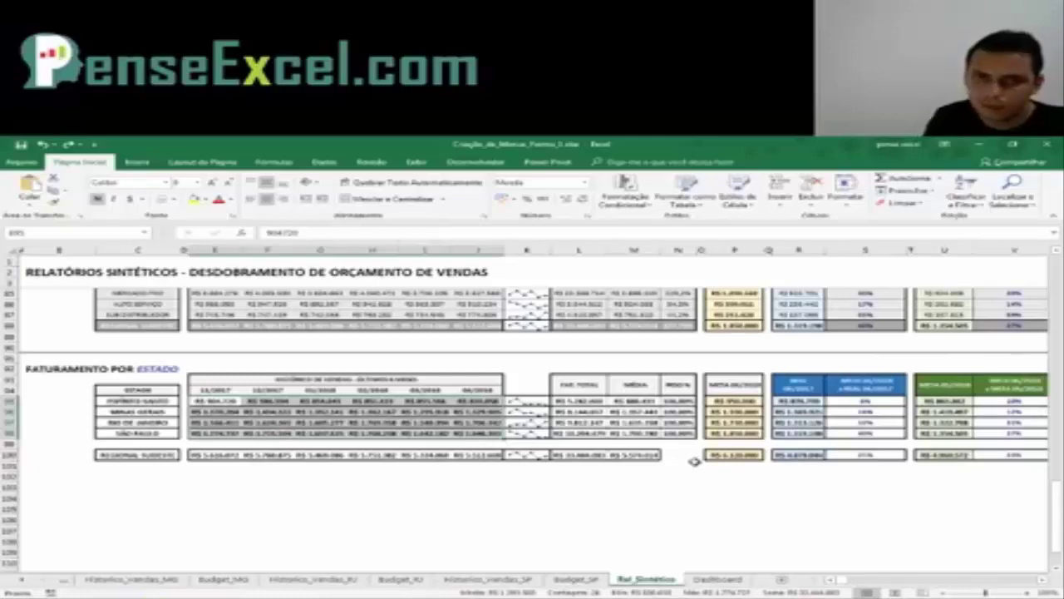
Review the synthetic reports again from the state breakdown back to the supervisor and customer segment report
scroll(694, 461, "up", 5)
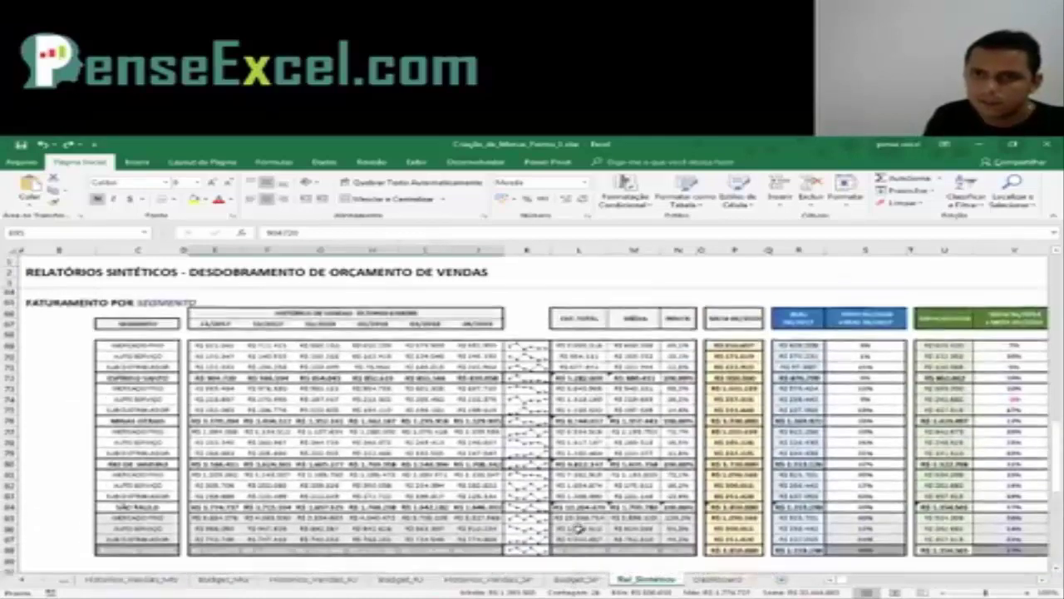
scroll(574, 482, "up", 3)
scroll(589, 435, "down", 2)
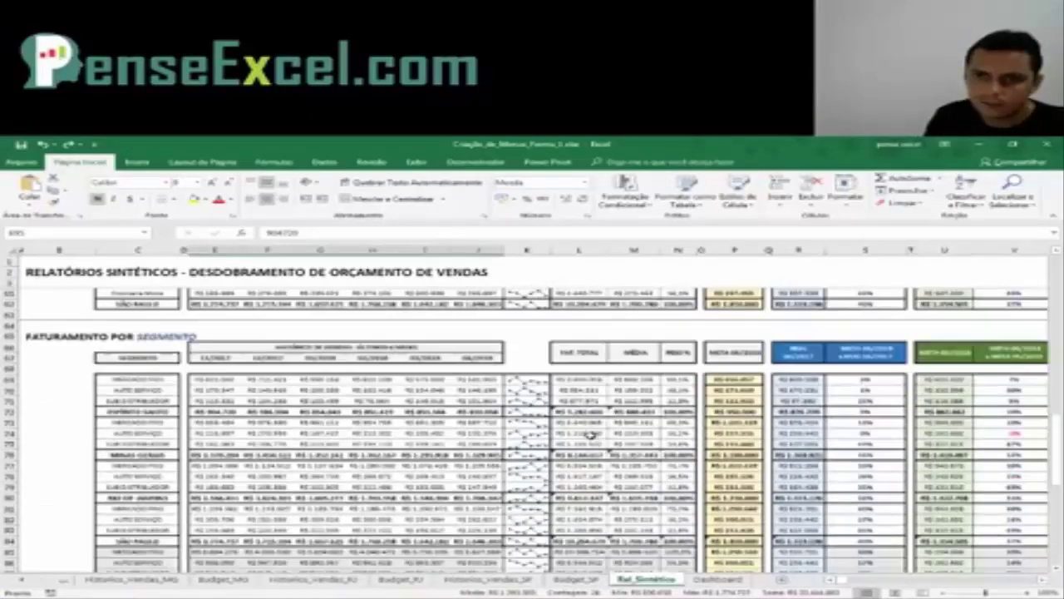
scroll(592, 434, "up", 7)
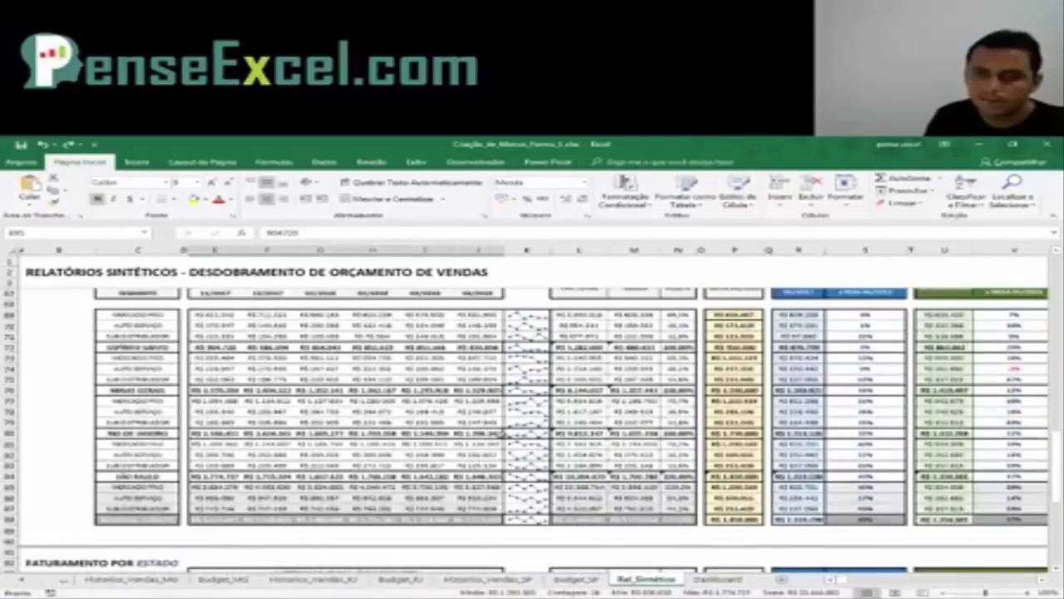
scroll(485, 434, "down", 5)
scroll(485, 435, "up", 15)
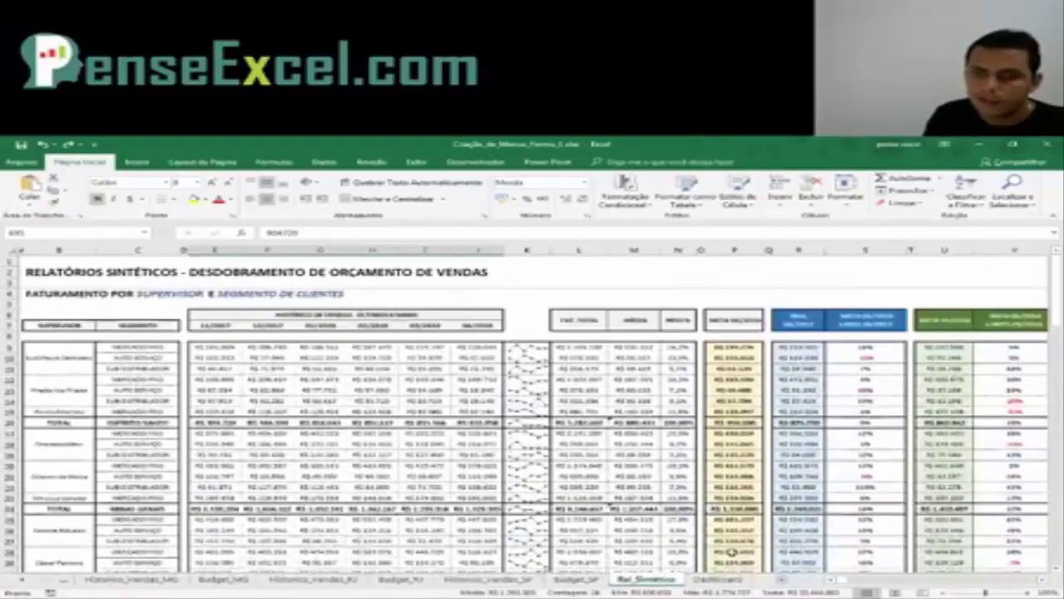
View the Dashboard sheet's state charts alongside the Rel_Sintético source report, ending on the Dashboard
left_click(715, 579)
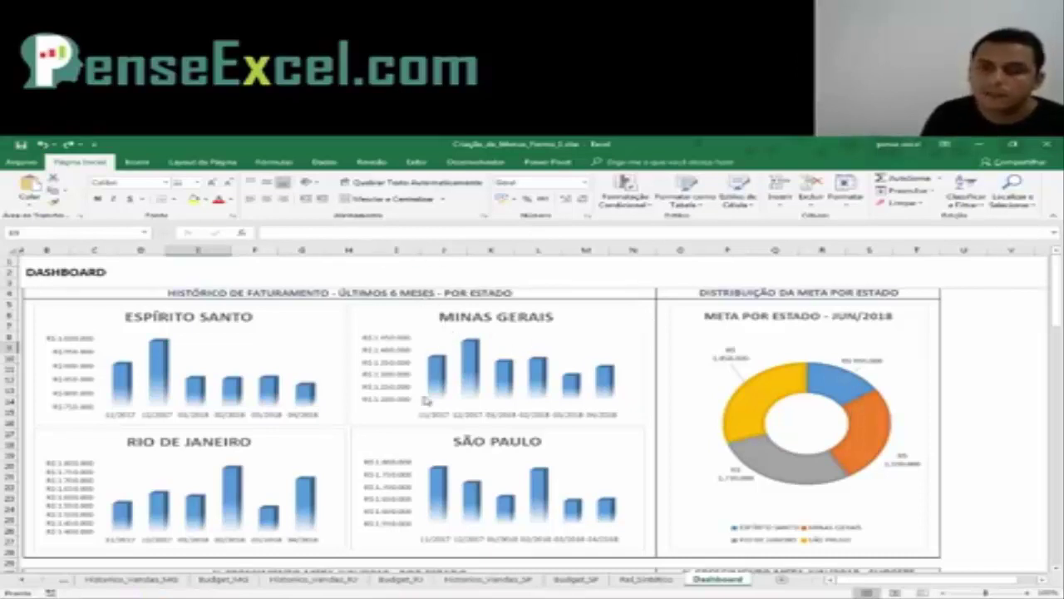
left_click(654, 575)
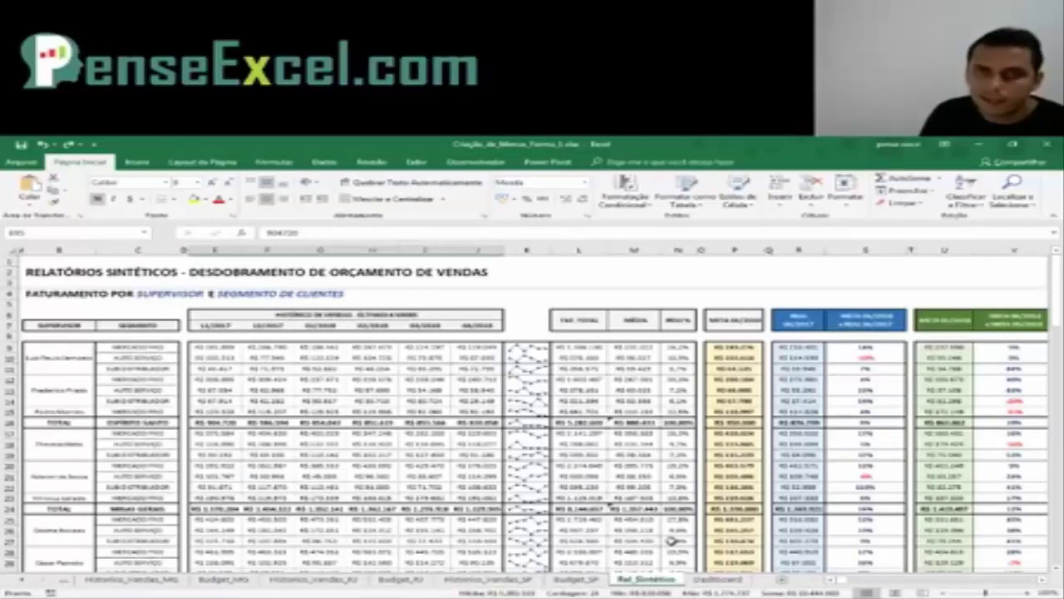
left_click(720, 579)
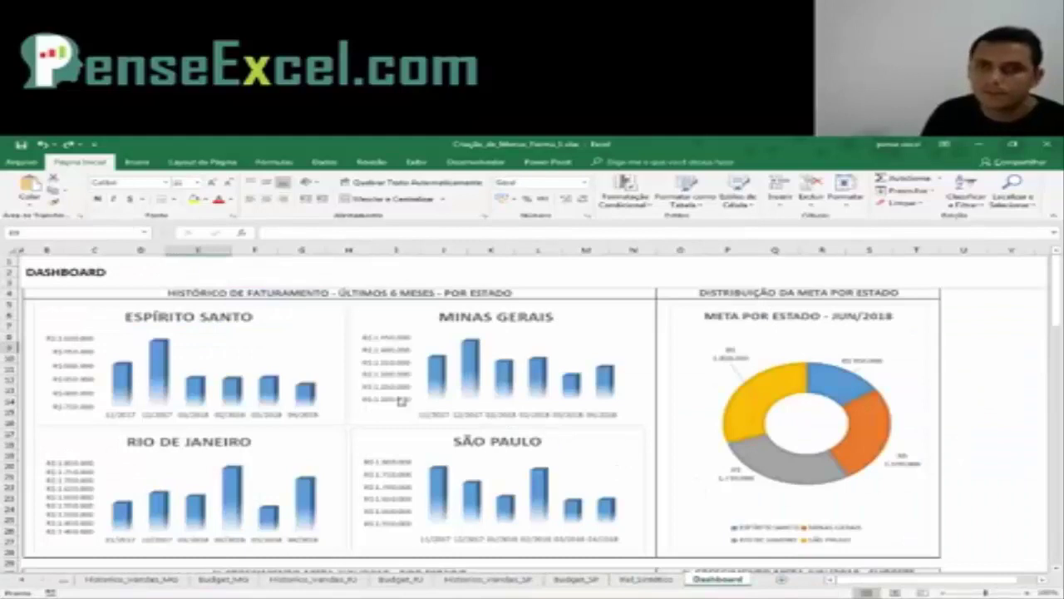